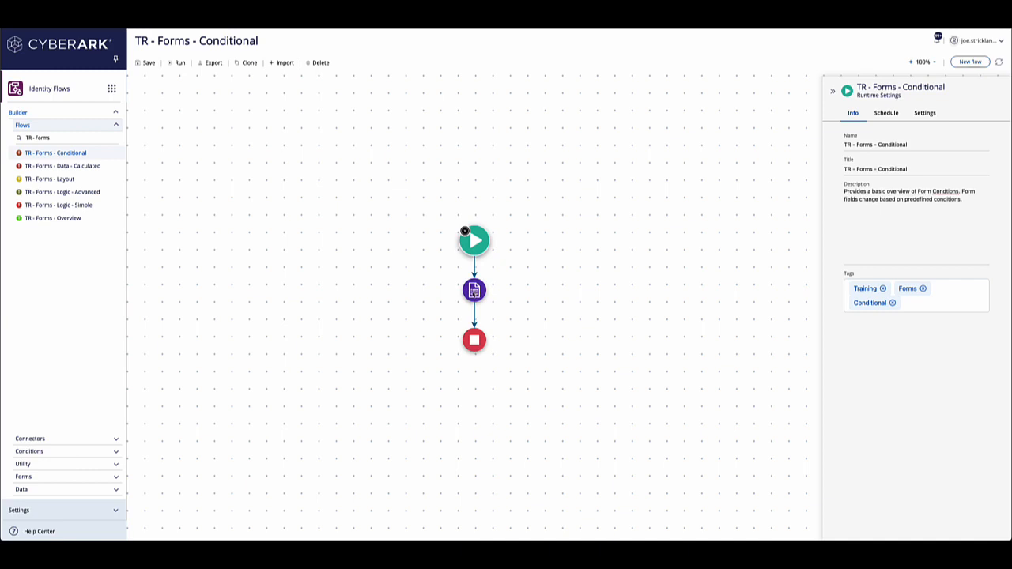
Step: Open the flow's Conditional Form for editing and display the conditional settings of the Basic Conditional Logic field
{"action": "left_click", "coordinate": [475, 290]}
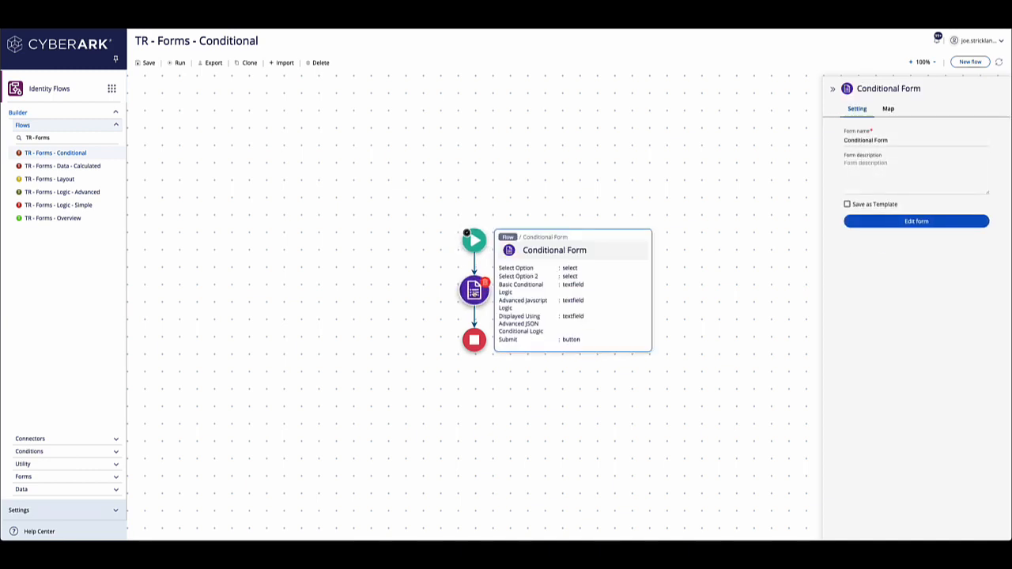
{"action": "left_click", "coordinate": [910, 223]}
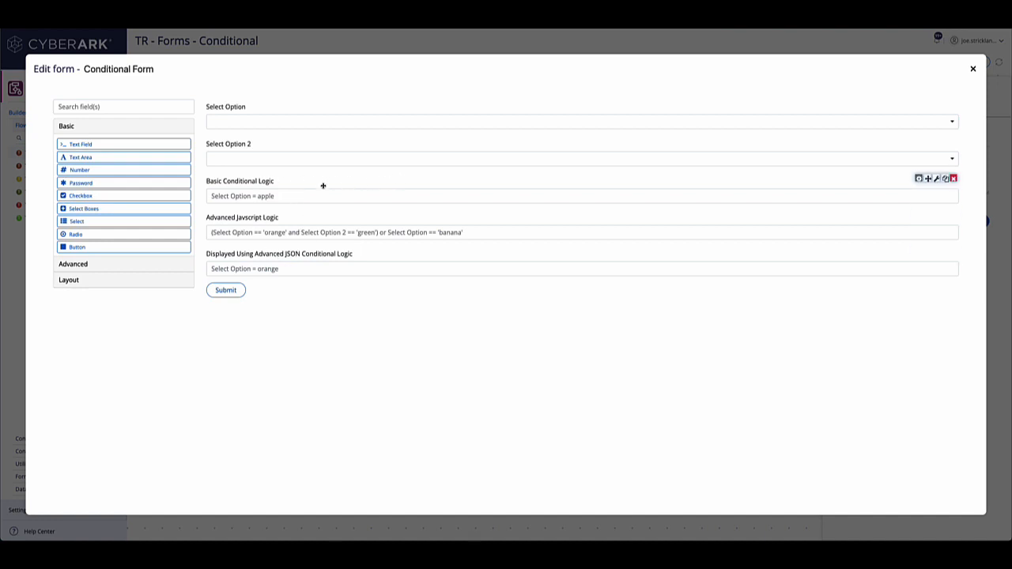
{"action": "left_click", "coordinate": [919, 179]}
{"action": "left_click", "coordinate": [231, 75]}
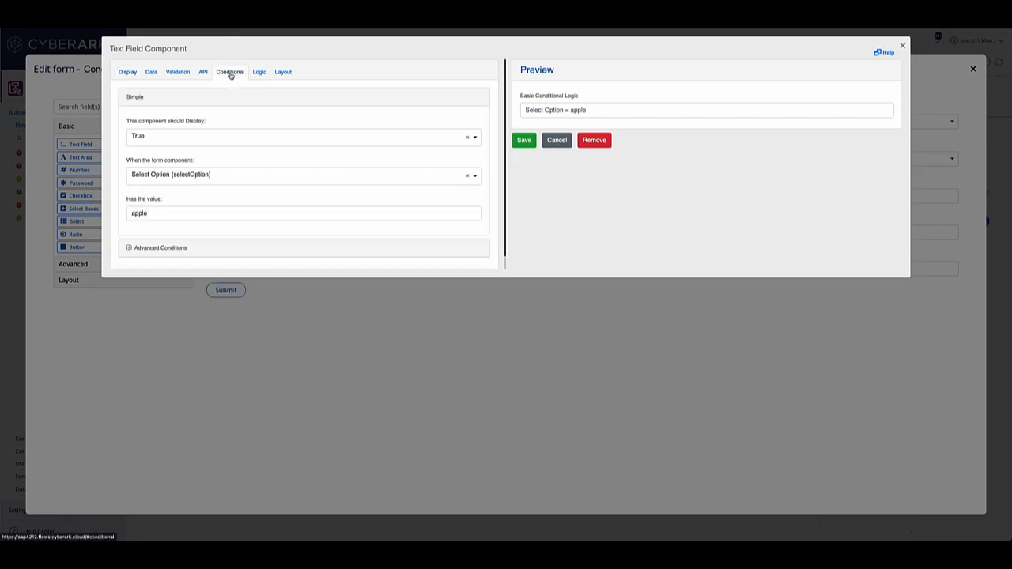
Step: Examine the simple condition's display choice, trigger component choices and value for Basic Conditional Logic, leaving the settings without saving
{"action": "left_click", "coordinate": [186, 138]}
{"action": "left_click", "coordinate": [192, 111]}
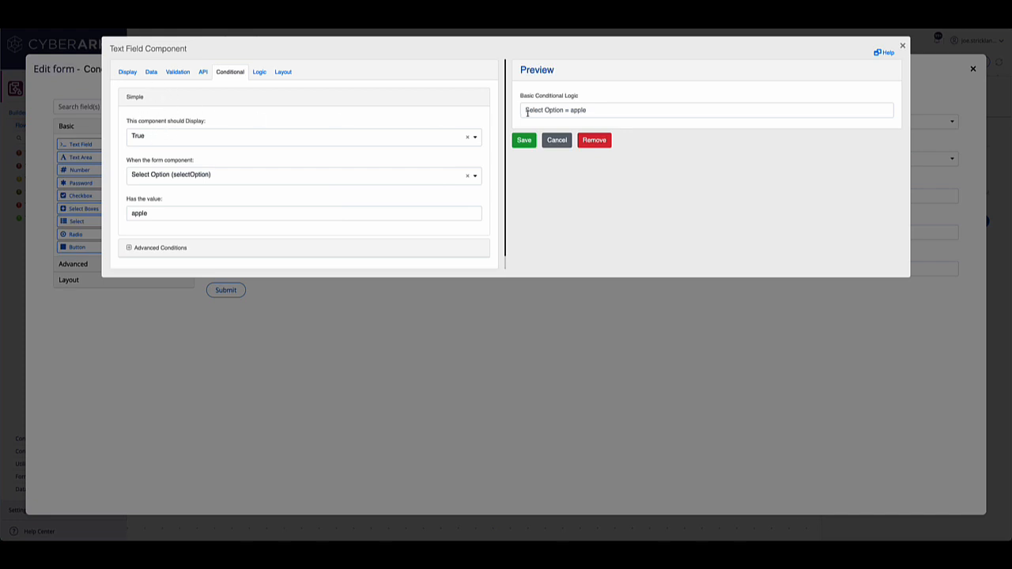
{"action": "left_click", "coordinate": [186, 175]}
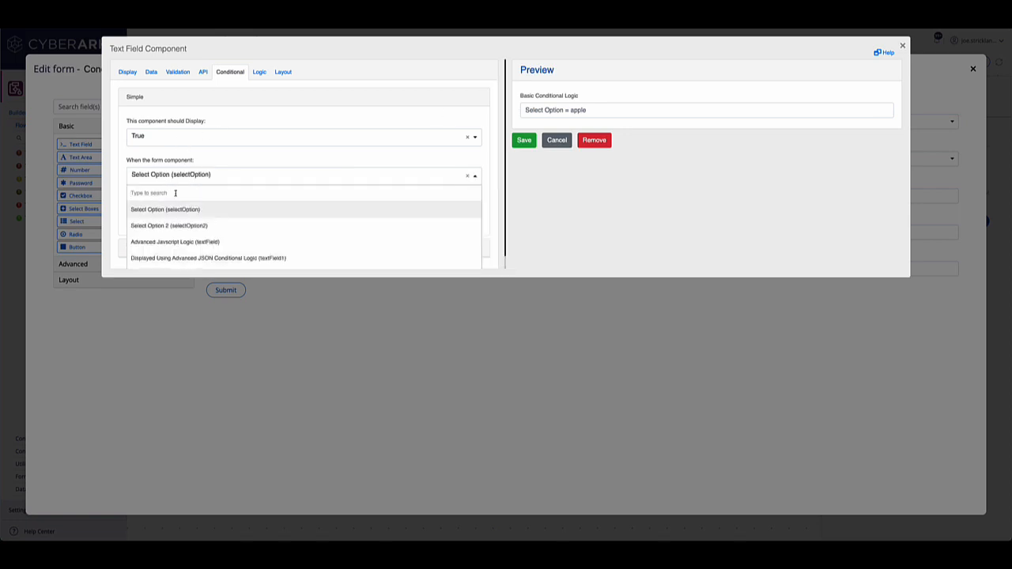
{"action": "scroll", "coordinate": [163, 263], "scroll_direction": "down", "scroll_amount": 1}
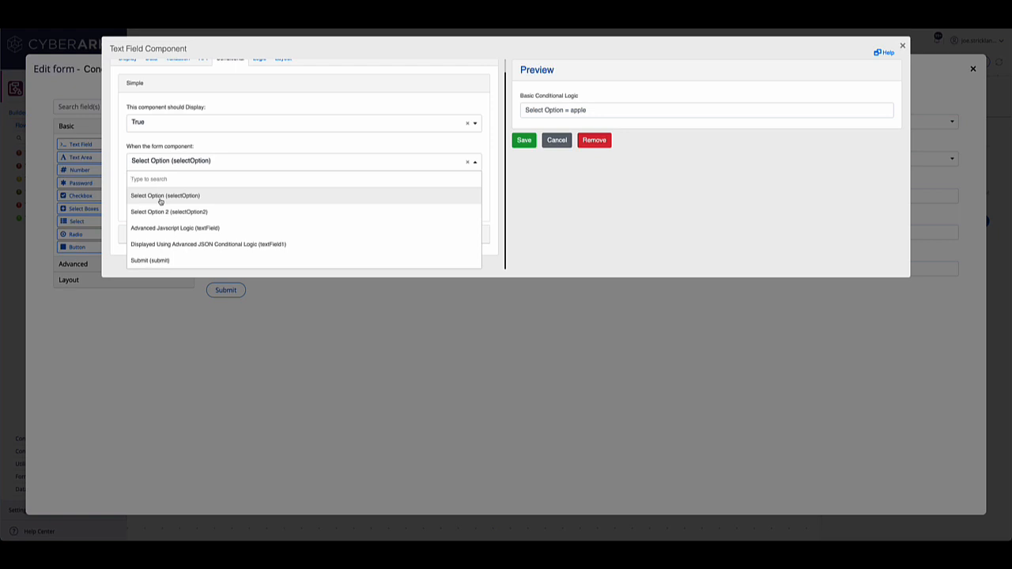
{"action": "left_click", "coordinate": [626, 203]}
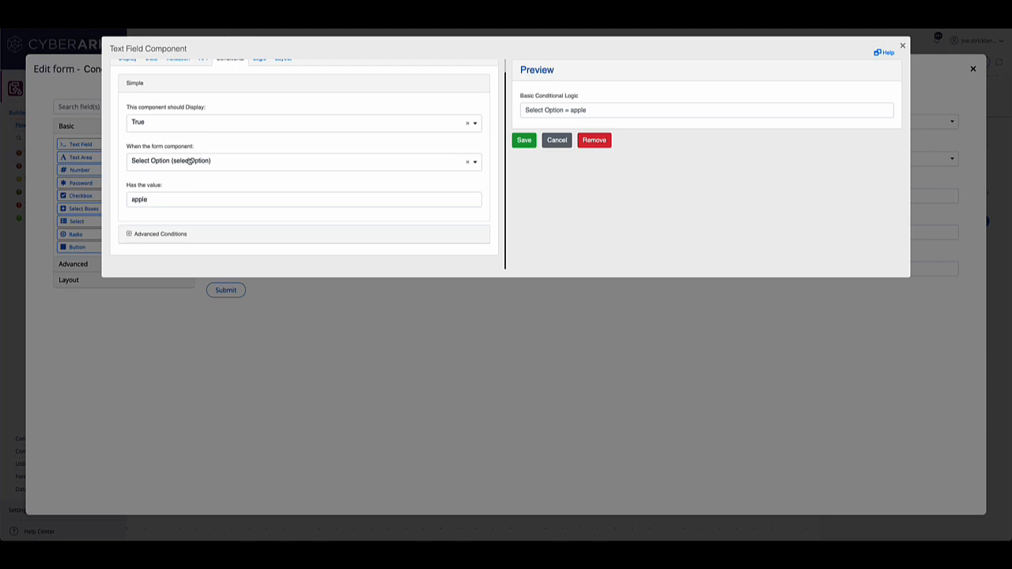
{"action": "scroll", "coordinate": [189, 162], "scroll_direction": "up", "scroll_amount": 1}
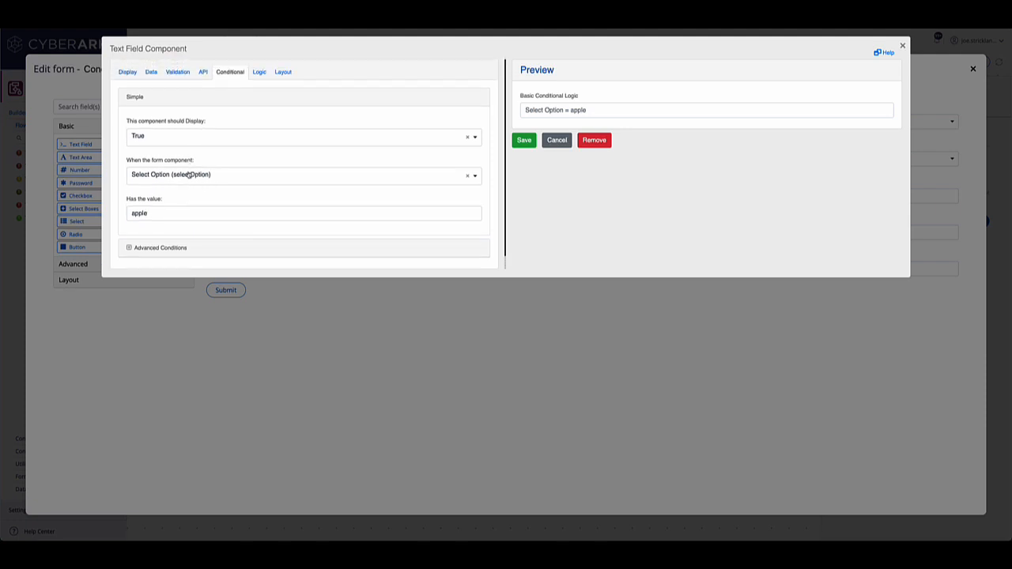
{"action": "left_click", "coordinate": [563, 143]}
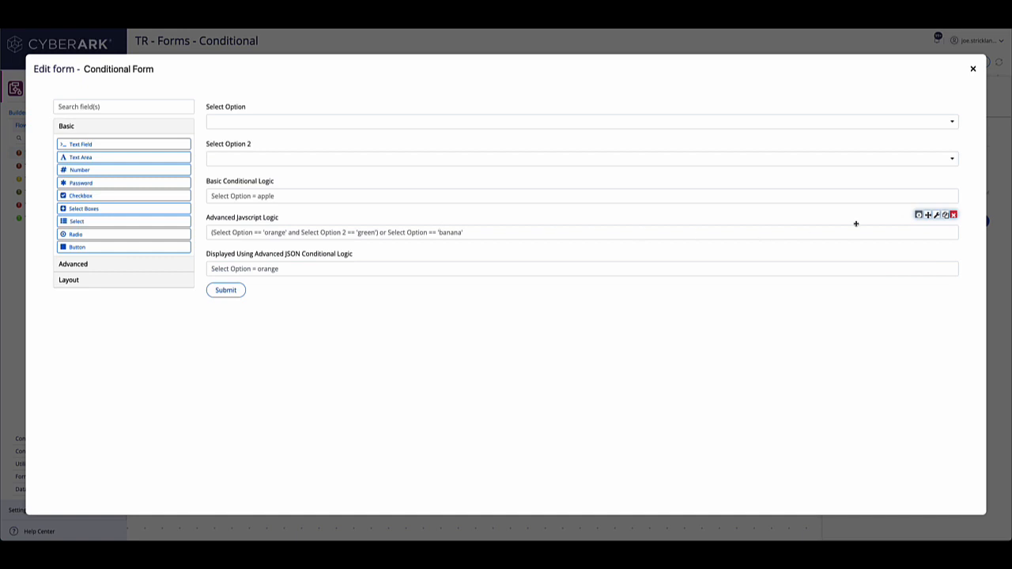
Step: Open the Advanced Javscript Logic field's conditional settings and expand its advanced conditions to show the JavaScript code
{"action": "left_click", "coordinate": [919, 215]}
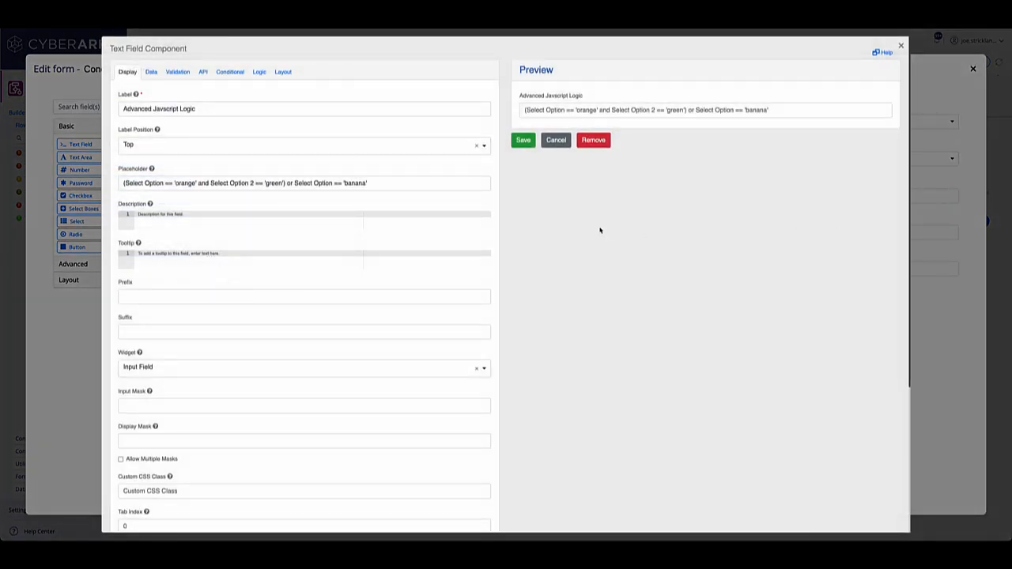
{"action": "left_click", "coordinate": [225, 75]}
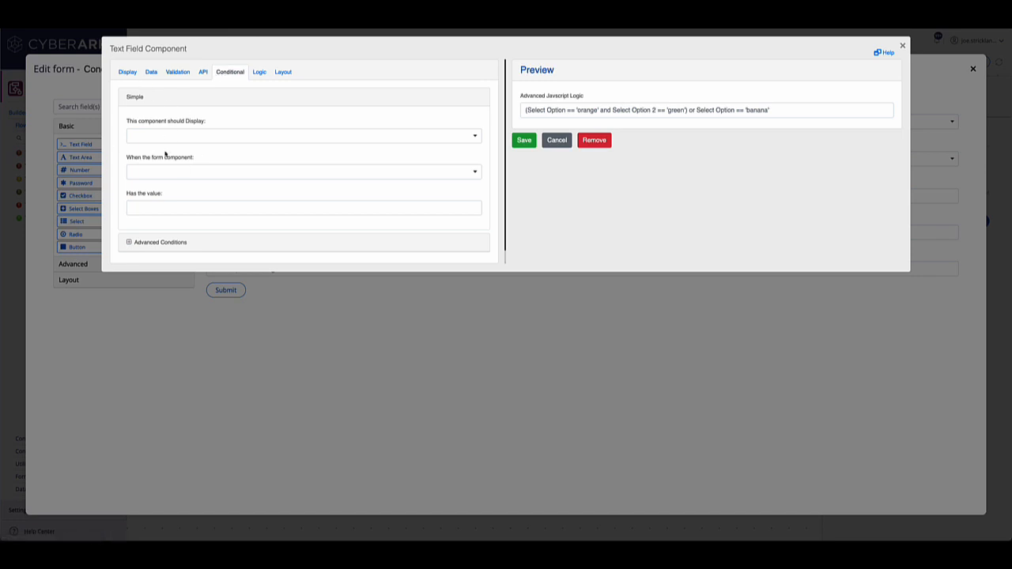
{"action": "left_click", "coordinate": [130, 243]}
{"action": "scroll", "coordinate": [130, 245], "scroll_direction": "down", "scroll_amount": 3}
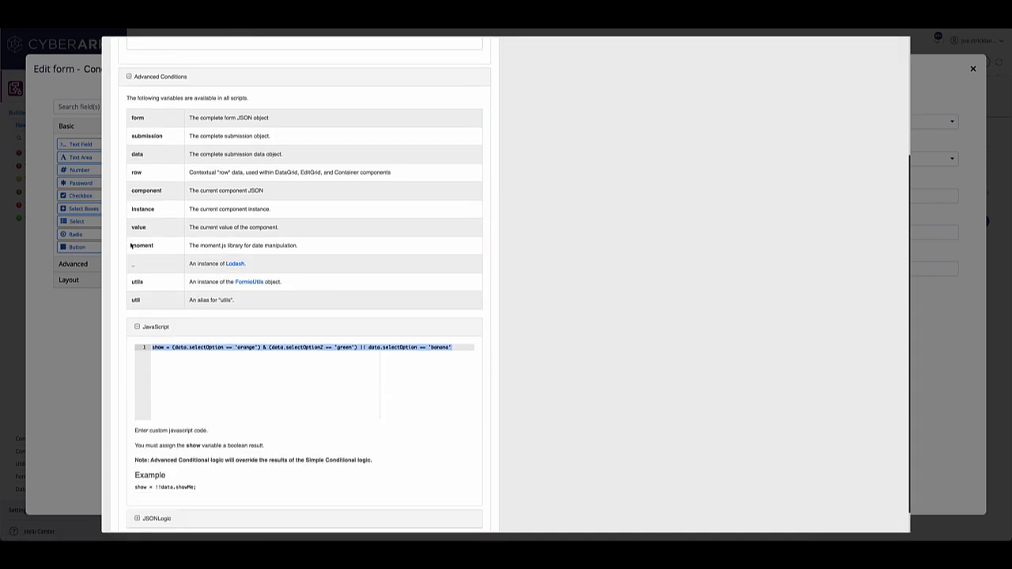
Step: Examine the JavaScript show expression and its data references against the available variables, and close the field settings without saving
{"action": "left_click", "coordinate": [188, 364]}
{"action": "left_click_drag", "start_coordinate": [455, 351], "coordinate": [171, 348]}
{"action": "left_click", "coordinate": [200, 368]}
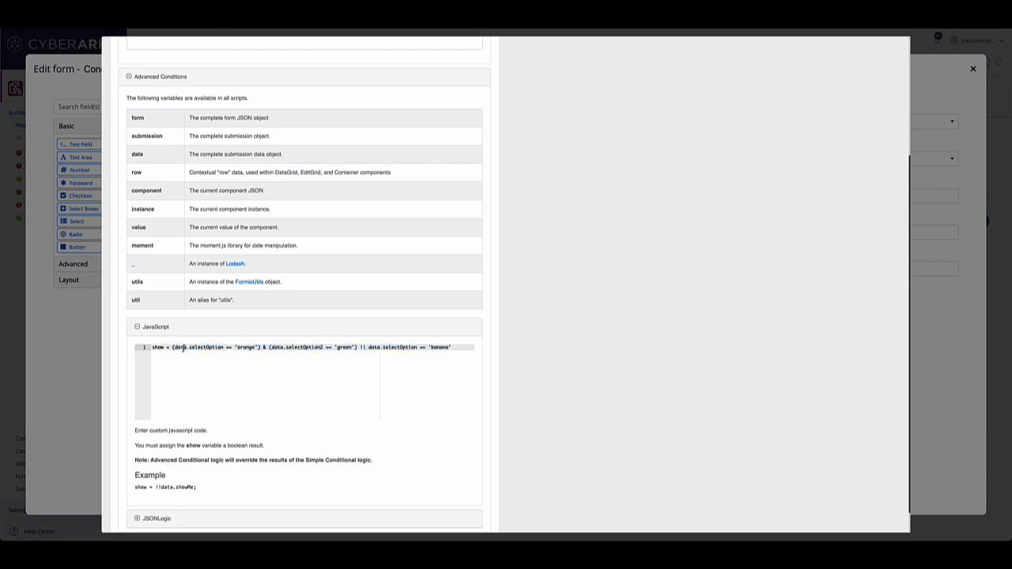
{"action": "double_click", "coordinate": [177, 347]}
{"action": "scroll", "coordinate": [212, 351], "scroll_direction": "up", "scroll_amount": 1}
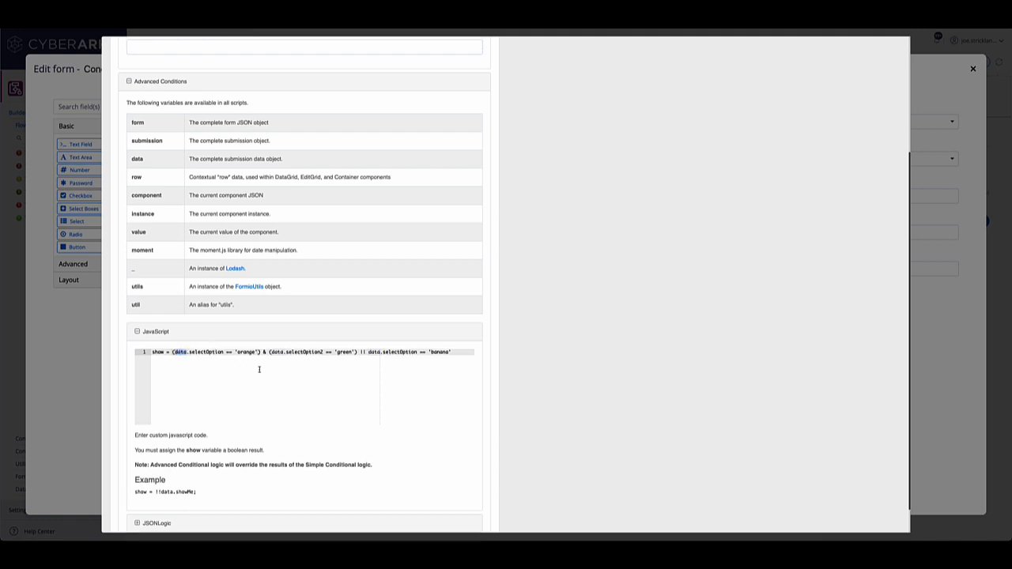
{"action": "scroll", "coordinate": [341, 352], "scroll_direction": "up", "scroll_amount": 5}
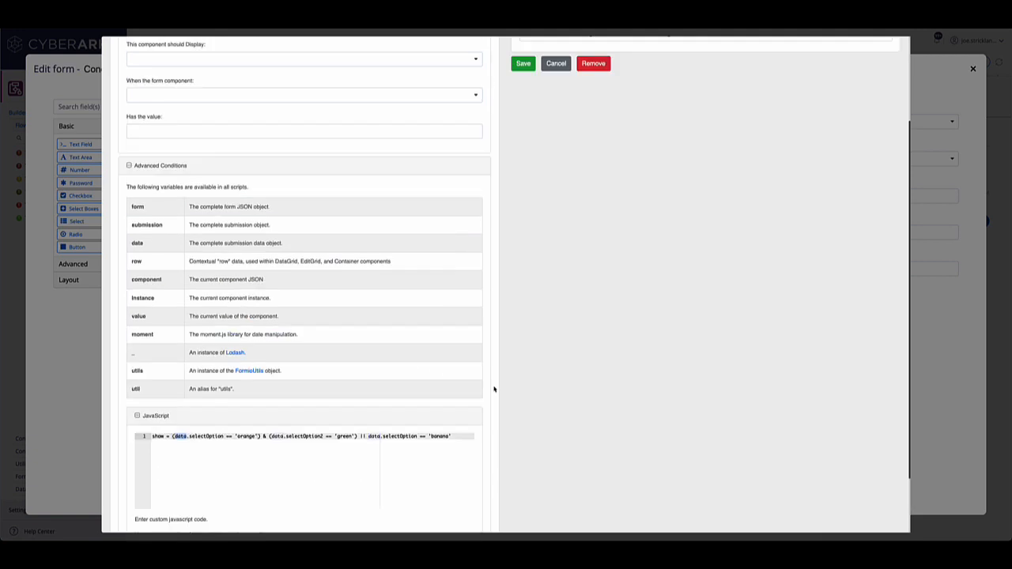
{"action": "left_click", "coordinate": [901, 47]}
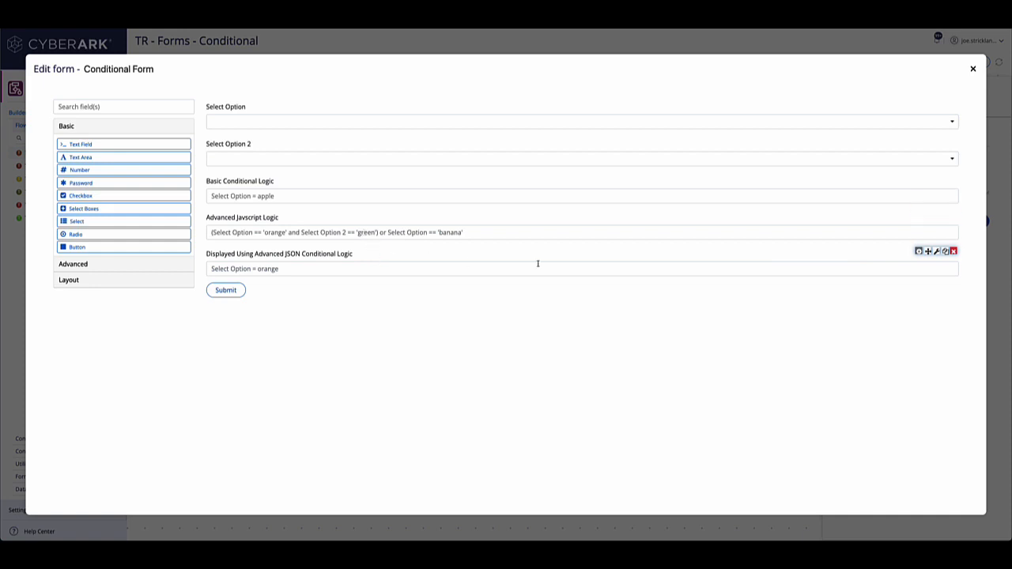
Step: Open the conditional settings of Displayed Using Advanced JSON Conditional Logic and expand its JSONLogic section under the advanced conditions
{"action": "left_click", "coordinate": [944, 252]}
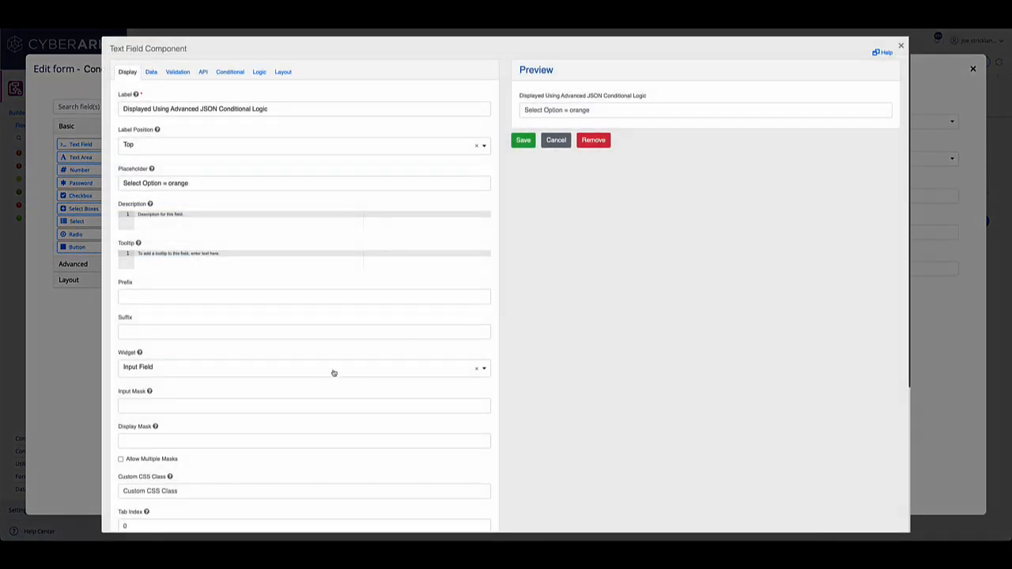
{"action": "left_click", "coordinate": [221, 70]}
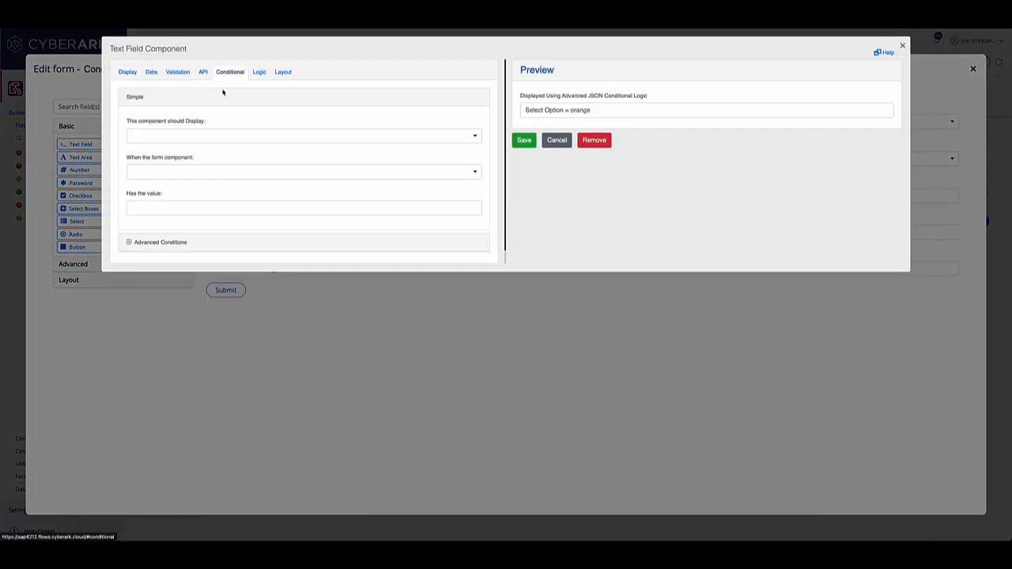
{"action": "left_click", "coordinate": [160, 241]}
{"action": "scroll", "coordinate": [190, 242], "scroll_direction": "down", "scroll_amount": 3}
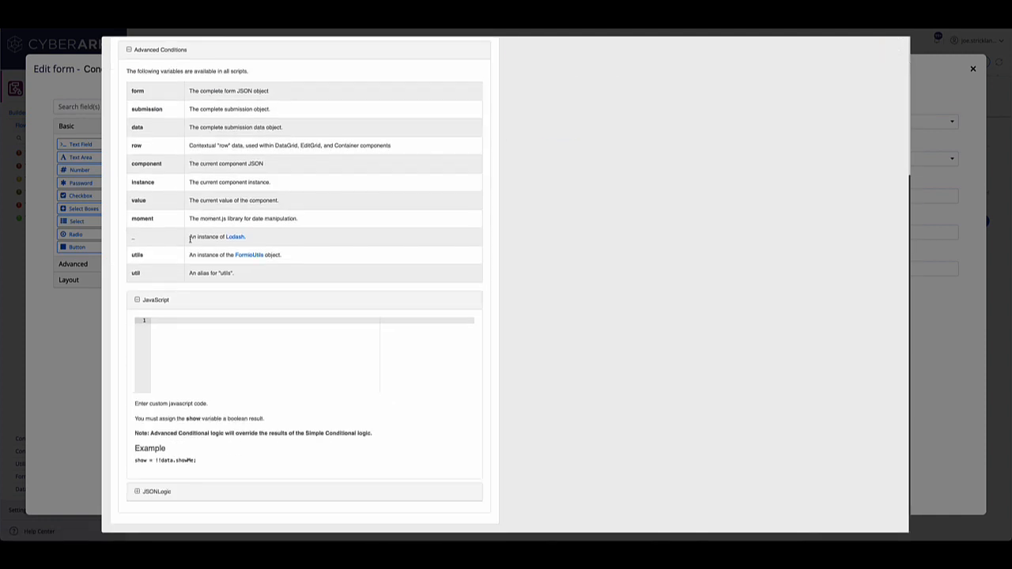
{"action": "left_click", "coordinate": [158, 491]}
{"action": "scroll", "coordinate": [158, 491], "scroll_direction": "down", "scroll_amount": 2}
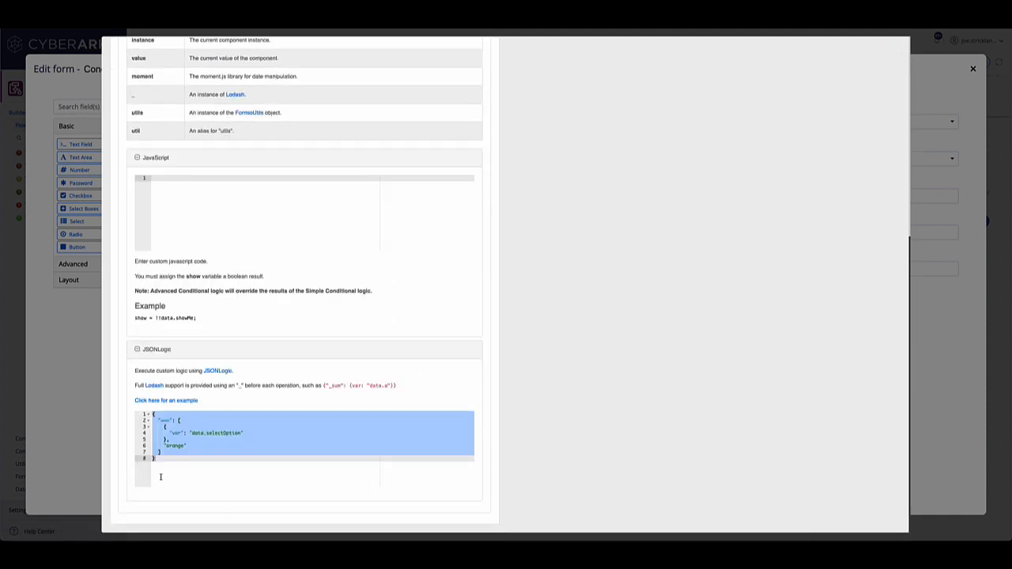
Step: Examine the JSONLogic expression's comparison operator, variable and value, and leave the field settings without saving
{"action": "left_click", "coordinate": [174, 475]}
{"action": "left_click_drag", "start_coordinate": [172, 421], "coordinate": [160, 420]}
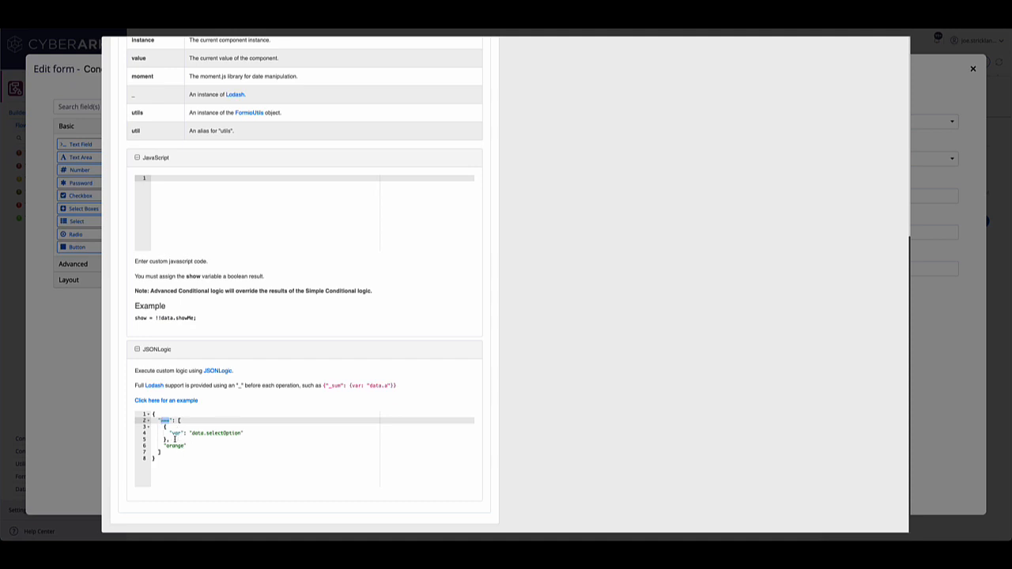
{"action": "scroll", "coordinate": [207, 457], "scroll_direction": "up", "scroll_amount": 1}
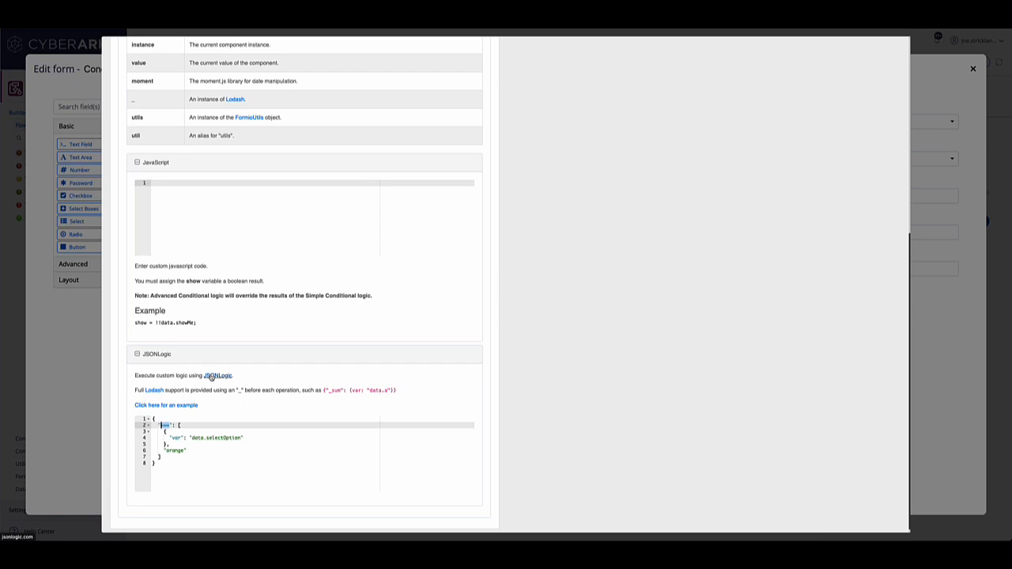
{"action": "scroll", "coordinate": [225, 469], "scroll_direction": "up", "scroll_amount": 1}
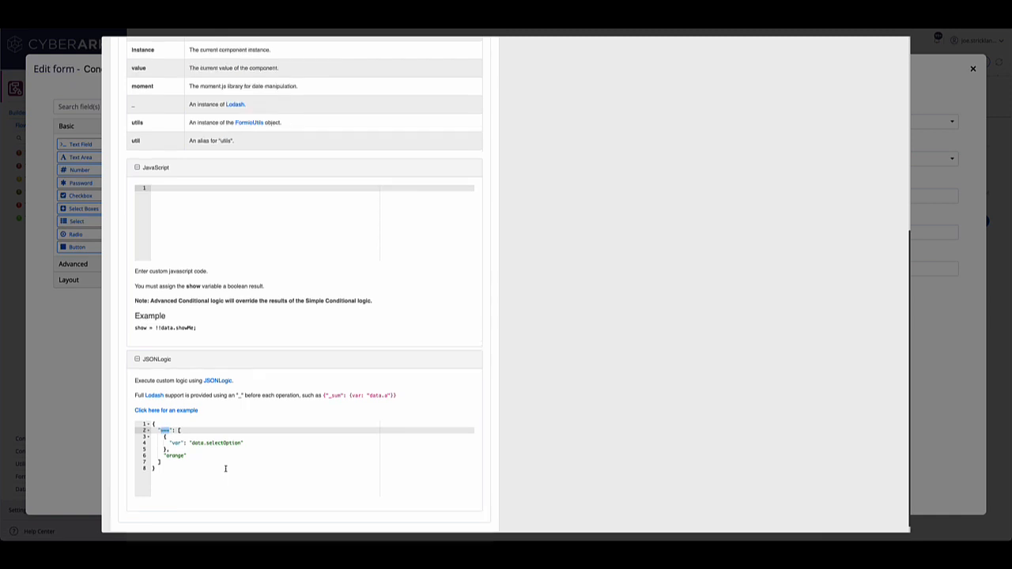
{"action": "scroll", "coordinate": [226, 468], "scroll_direction": "up", "scroll_amount": 8}
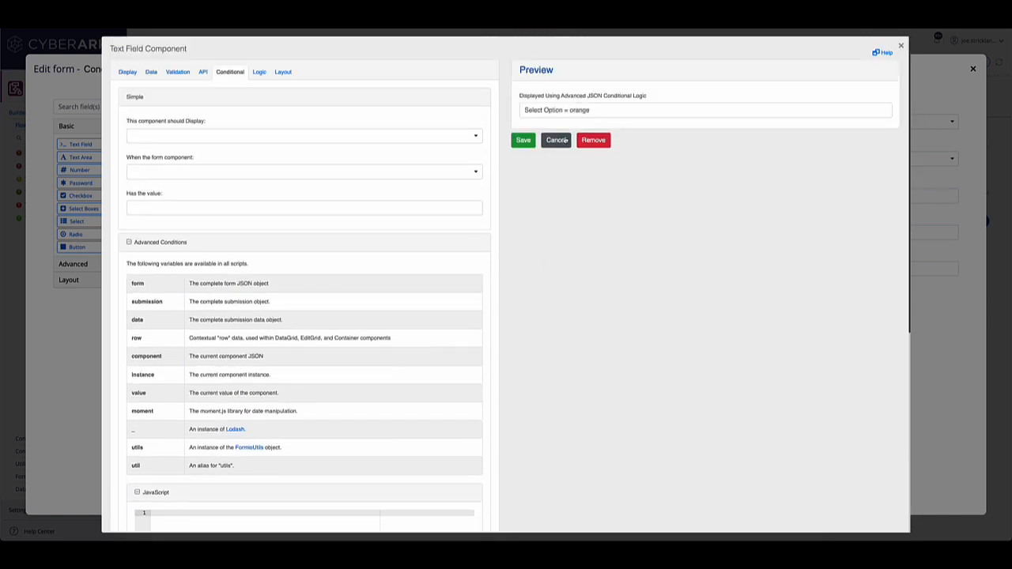
{"action": "left_click", "coordinate": [557, 140]}
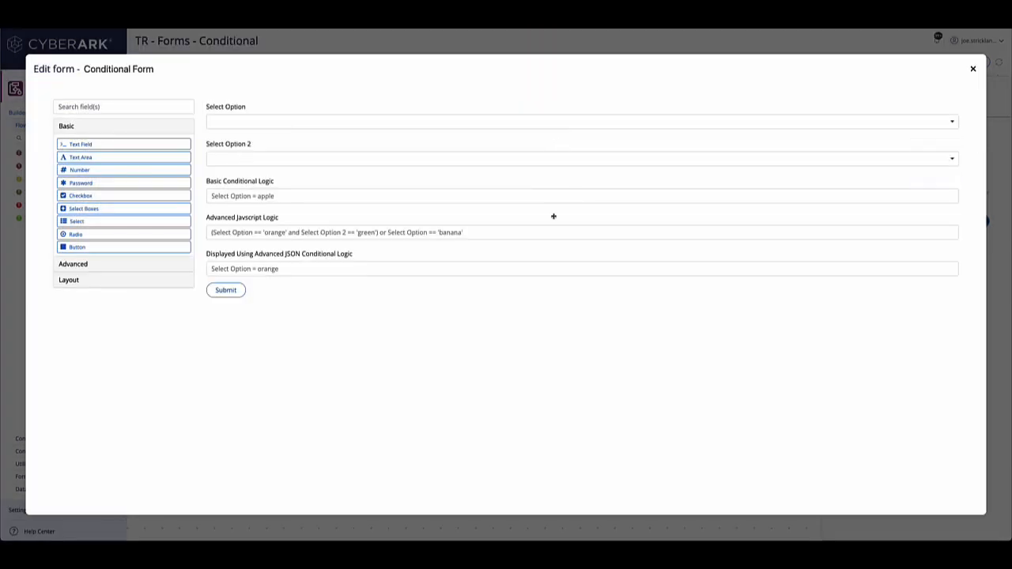
Step: Close the form editor and run the TR - Forms - Conditional flow to display its form
{"action": "left_click", "coordinate": [972, 69]}
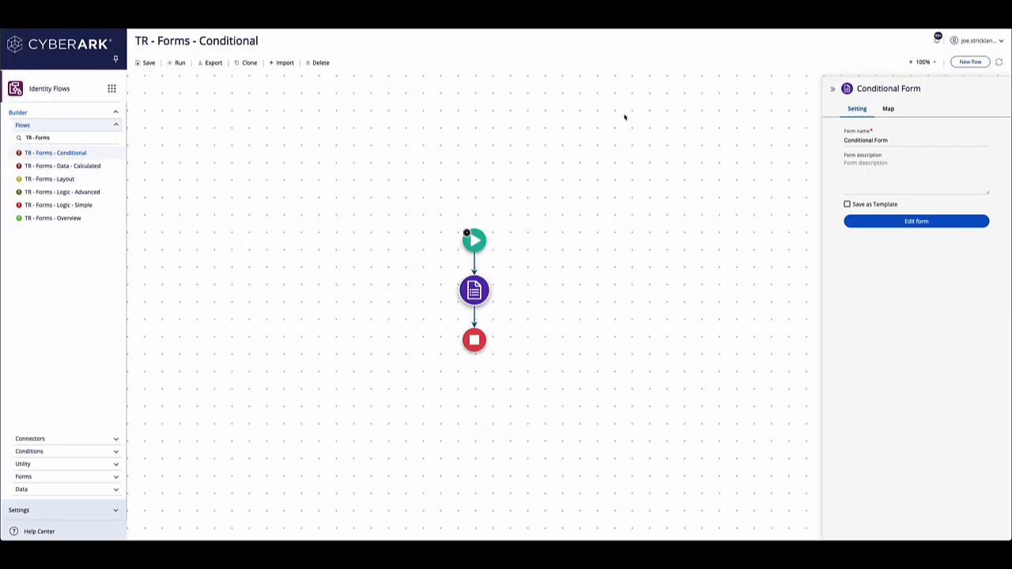
{"action": "left_click", "coordinate": [178, 64]}
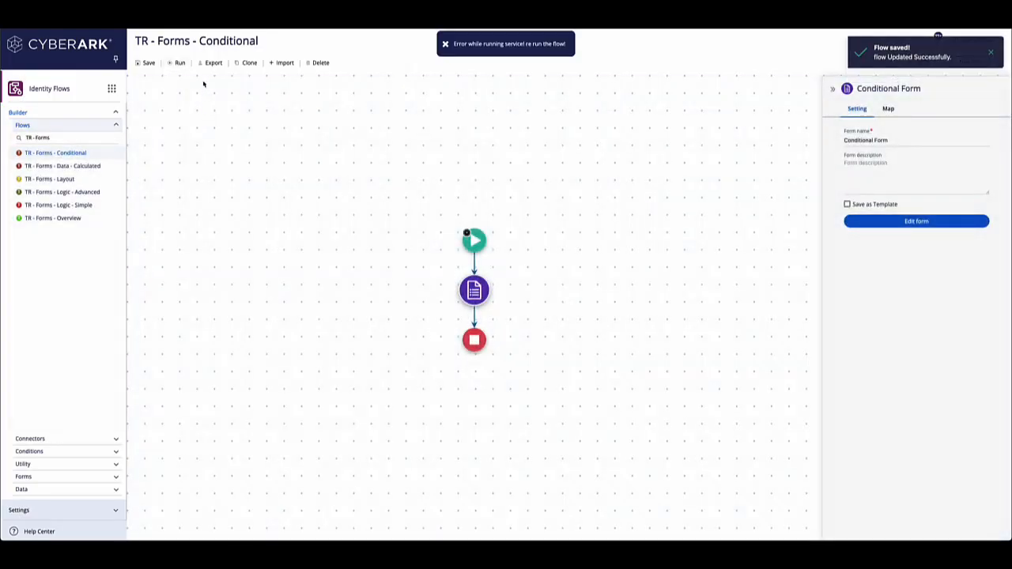
{"action": "left_click", "coordinate": [179, 64]}
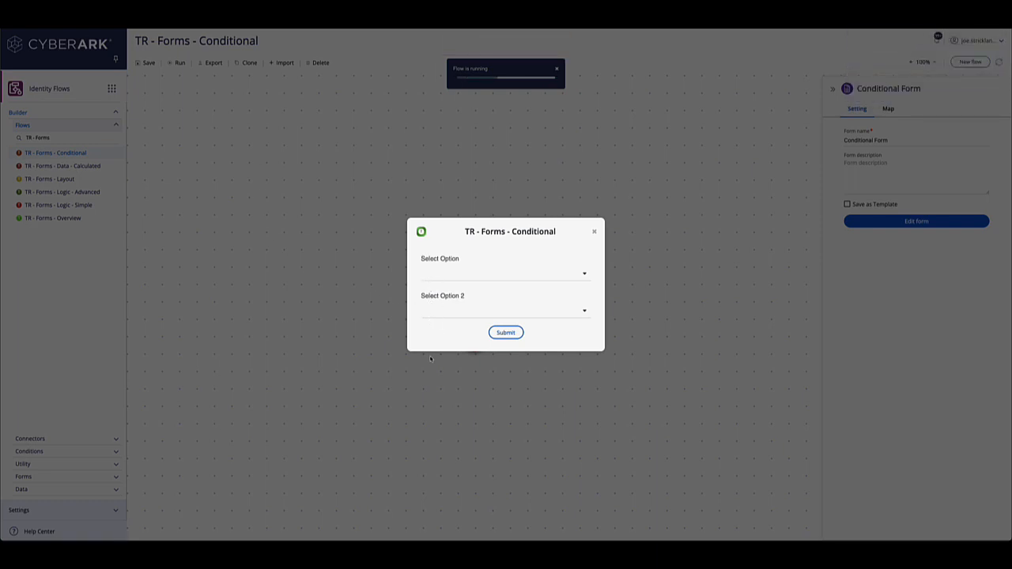
Step: Test the running form by setting Select Option to Apple and changing it to Orange
{"action": "left_click", "coordinate": [445, 273]}
{"action": "left_click", "coordinate": [445, 274]}
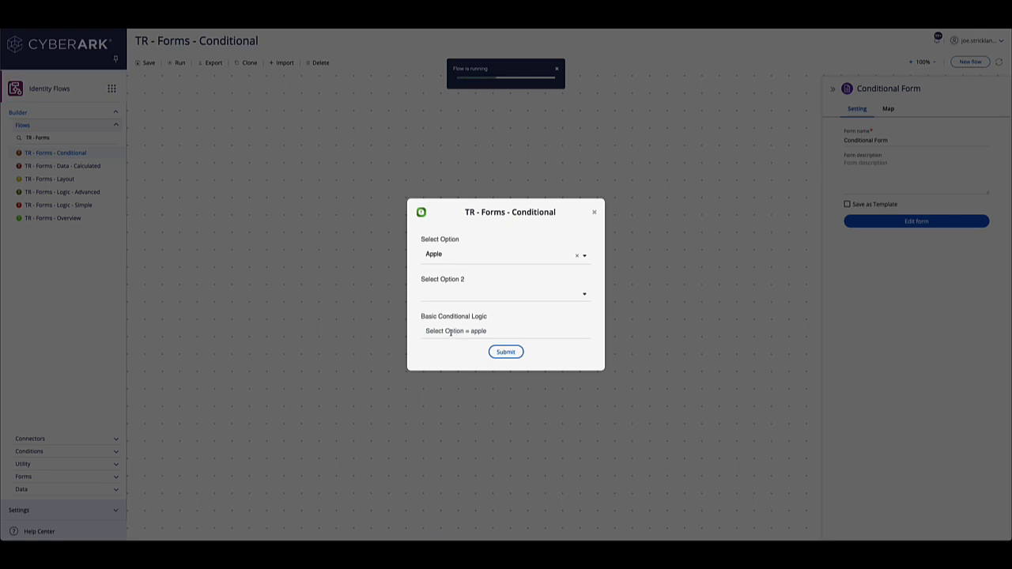
{"action": "left_click", "coordinate": [436, 257]}
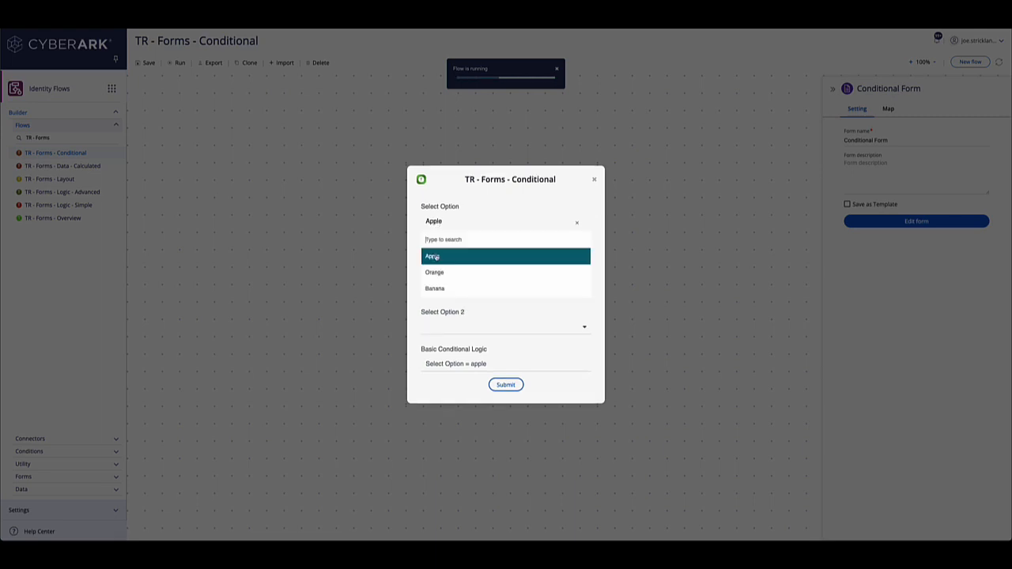
{"action": "left_click", "coordinate": [439, 270]}
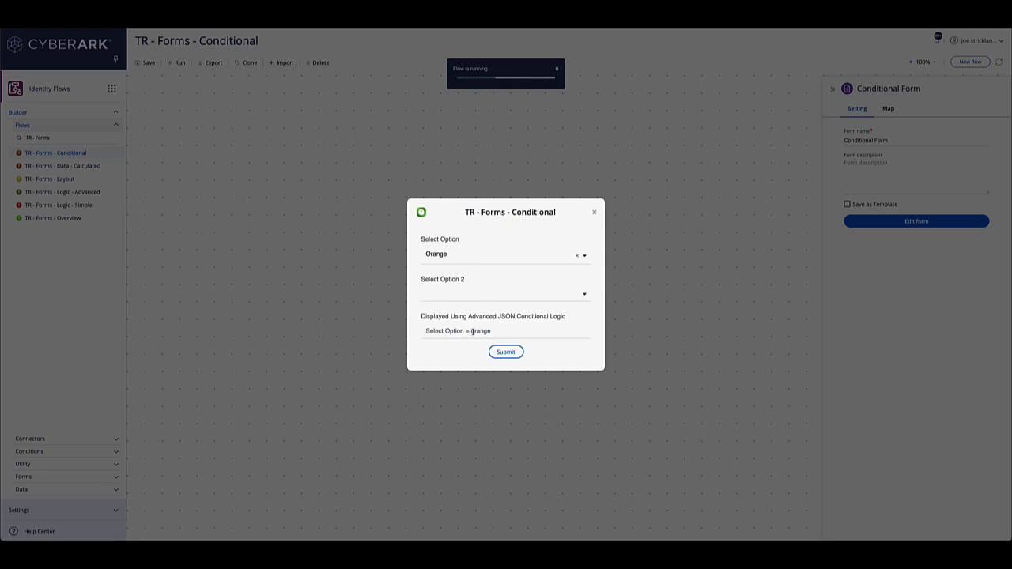
Step: Set Select Option 2 to Green and change Select Option to Banana to test the JavaScript condition
{"action": "left_click", "coordinate": [458, 295]}
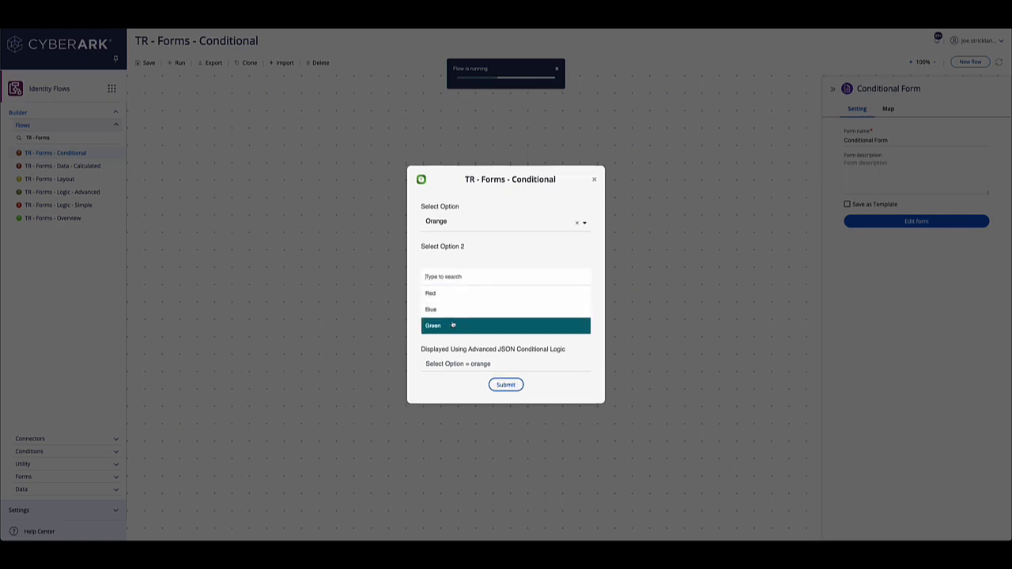
{"action": "left_click", "coordinate": [453, 325]}
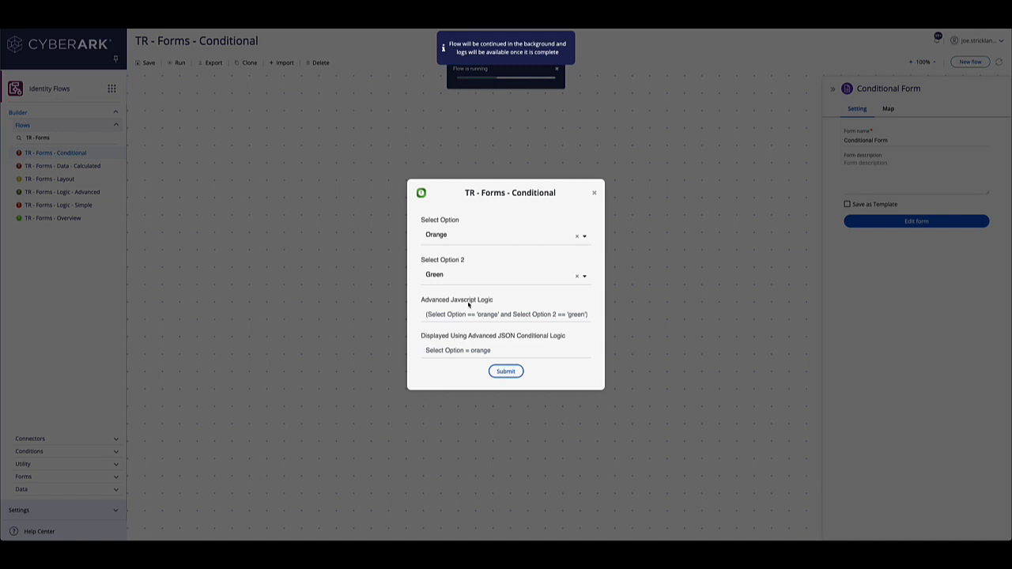
{"action": "left_click", "coordinate": [458, 237]}
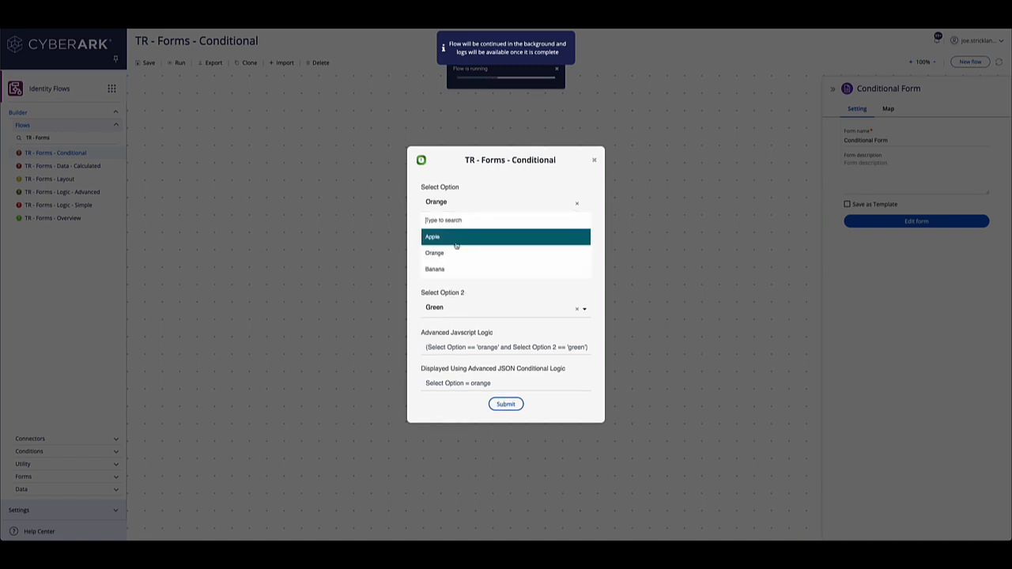
{"action": "left_click", "coordinate": [446, 269]}
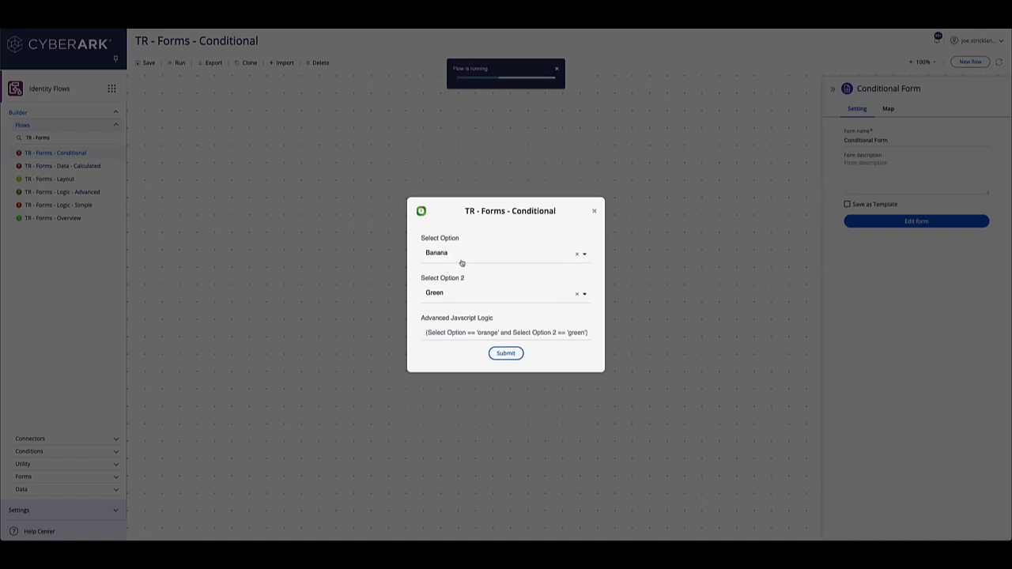